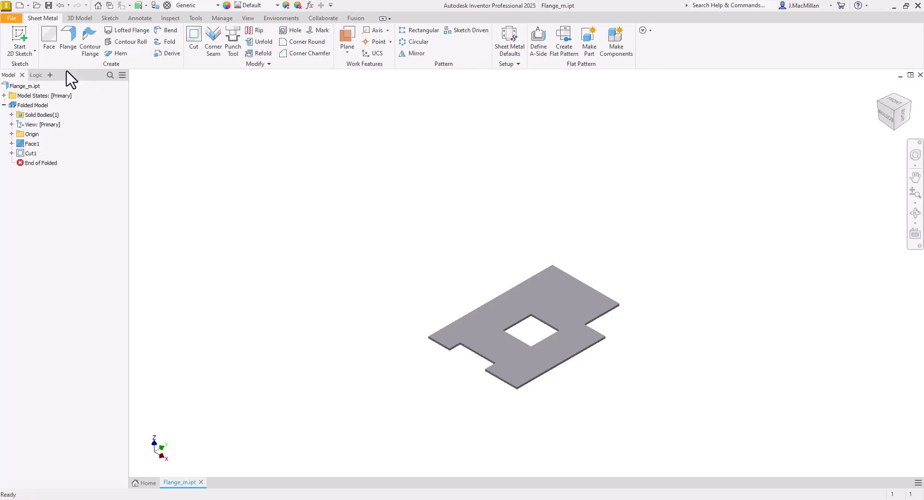
Step: Start a new Flange feature on the flat plate with the square cutout
click(72, 35)
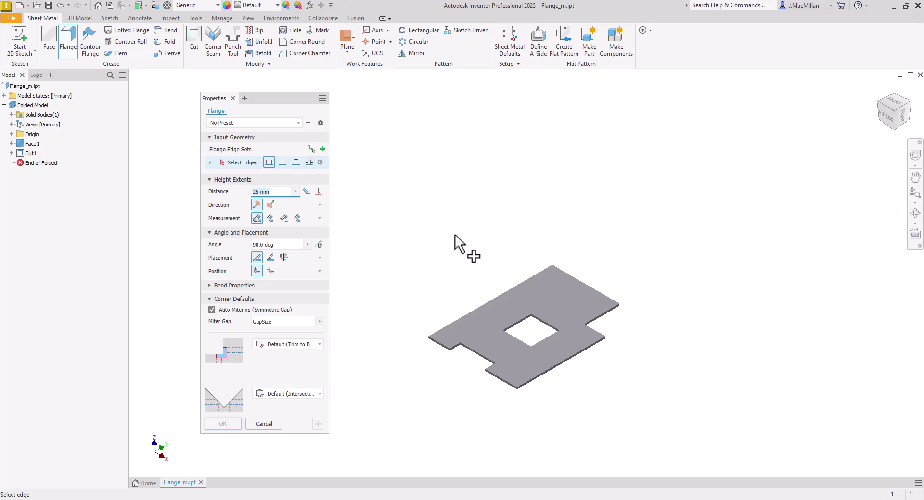
Step: Preview 15 mm flanges on two adjacent long plate edges, flipping direction and back to upward
click(518, 285)
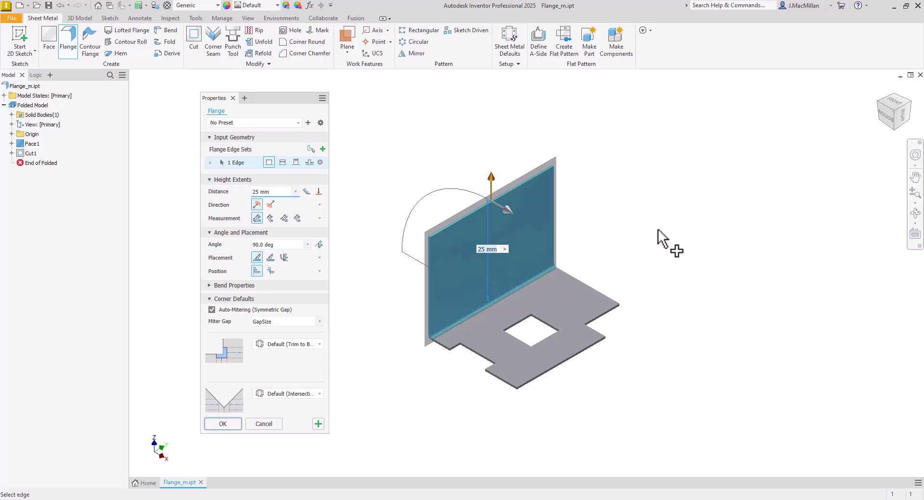
click(570, 274)
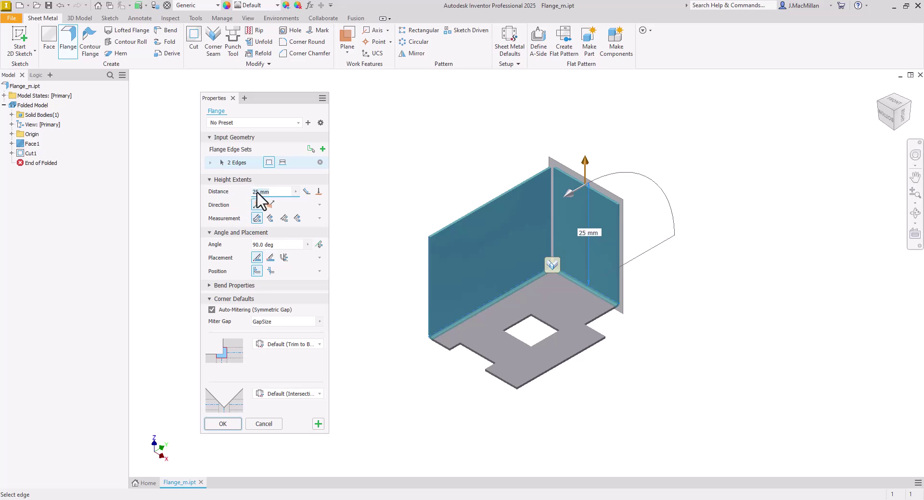
text(15)
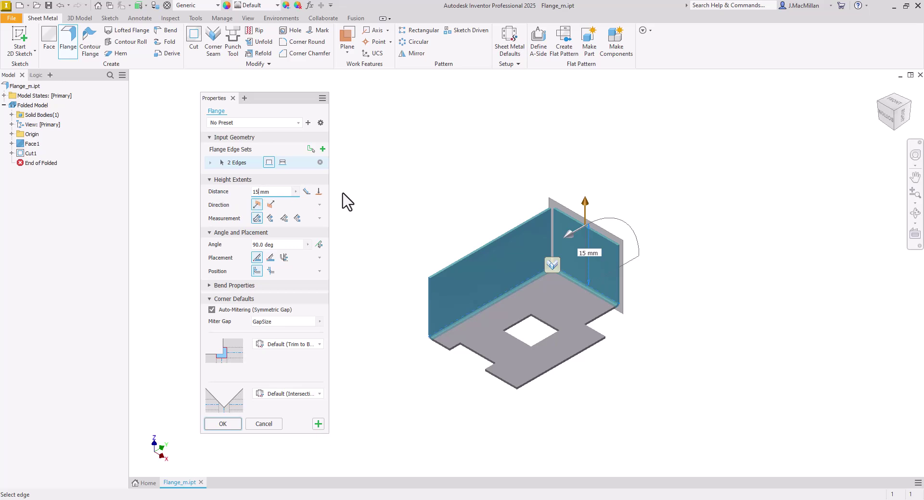
click(270, 205)
click(271, 205)
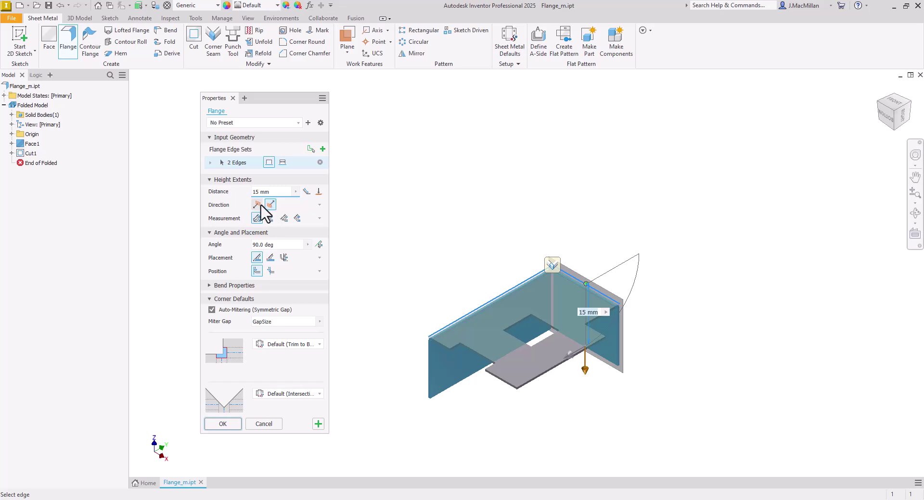
click(257, 205)
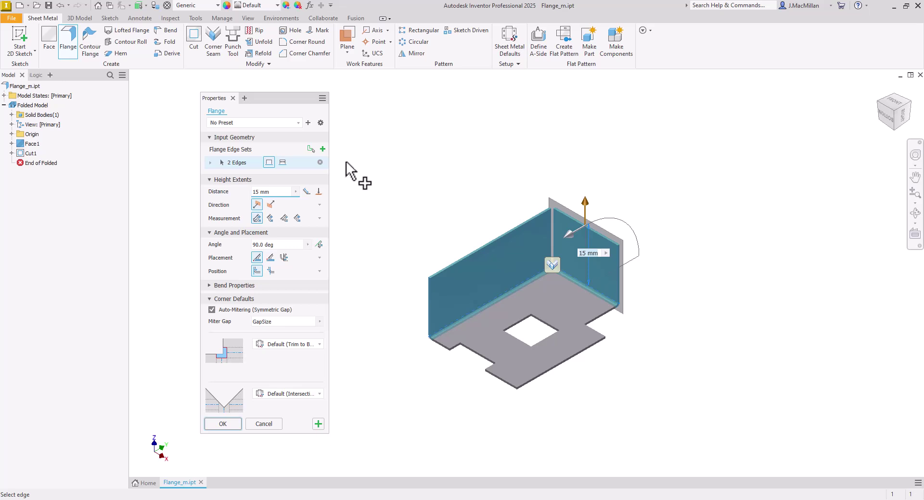
Step: Add a second edge set on the front edge, limited Between the two cutout corners, pointing upward
click(321, 149)
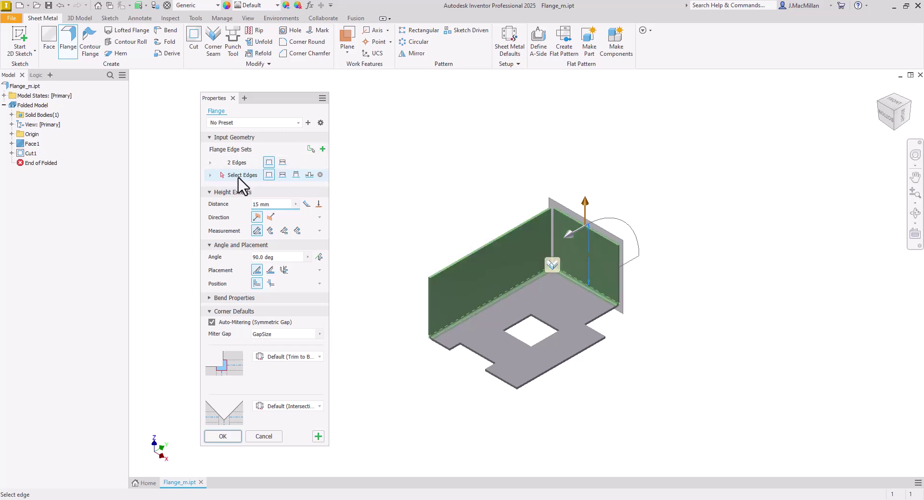
click(296, 175)
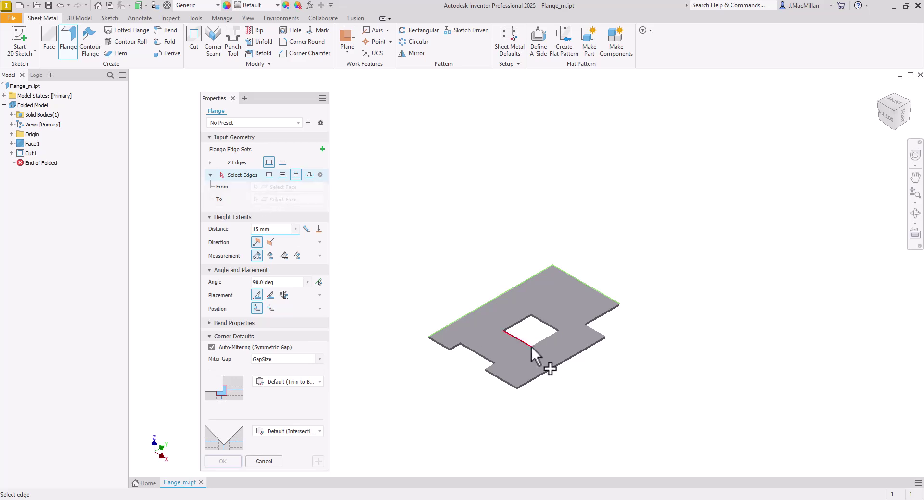
click(558, 364)
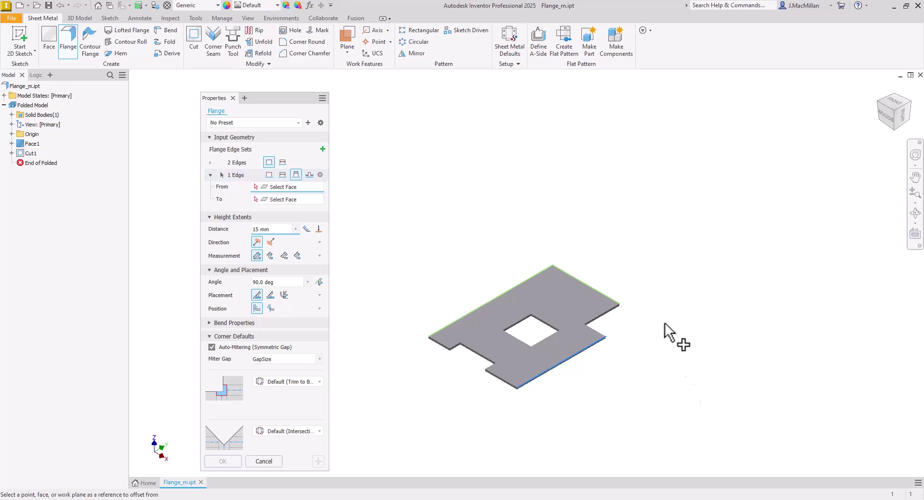
click(531, 345)
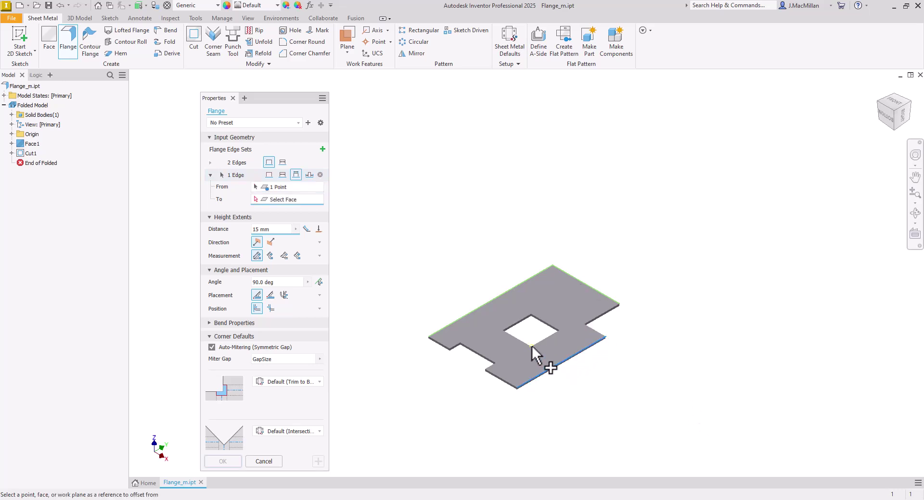
click(559, 331)
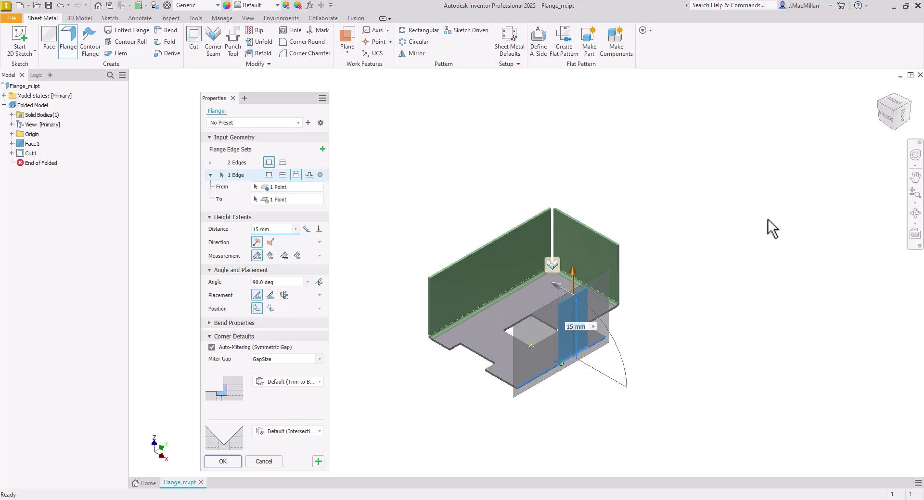
click(271, 242)
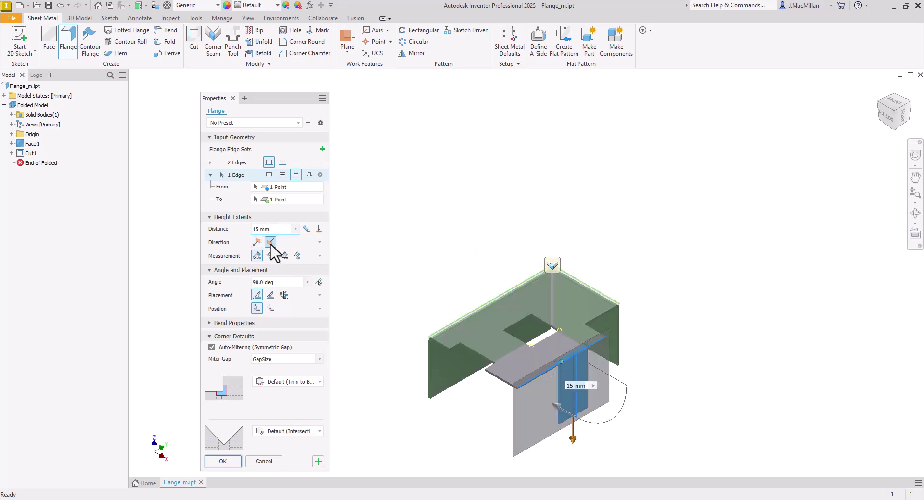
click(255, 243)
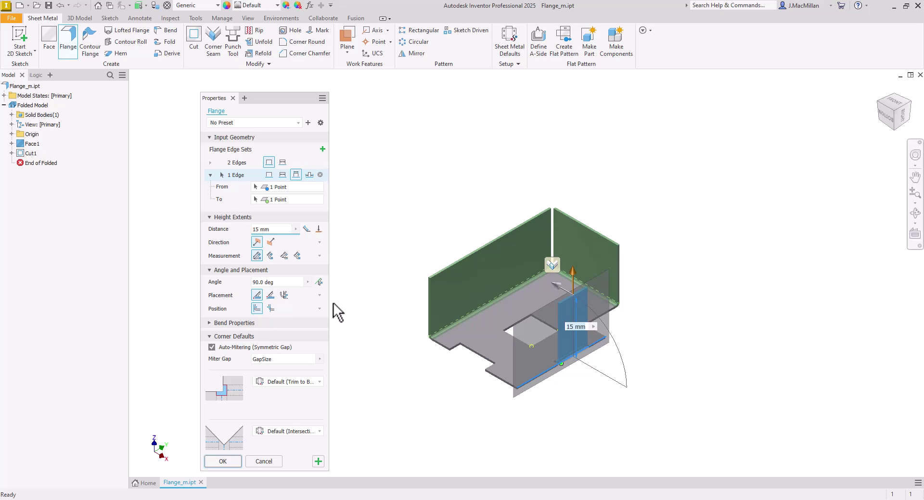
Step: Set the narrow front flange angle to 40 deg and create Flange1
click(278, 284)
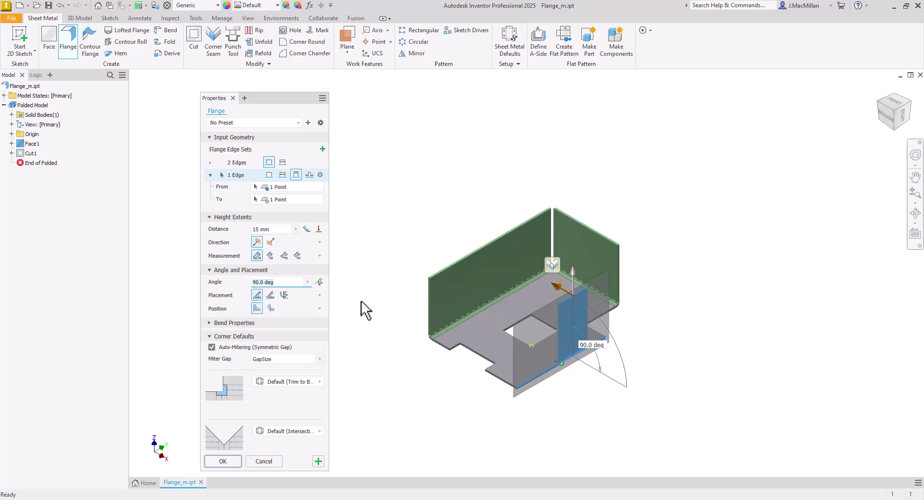
key(Delete)
text(4)
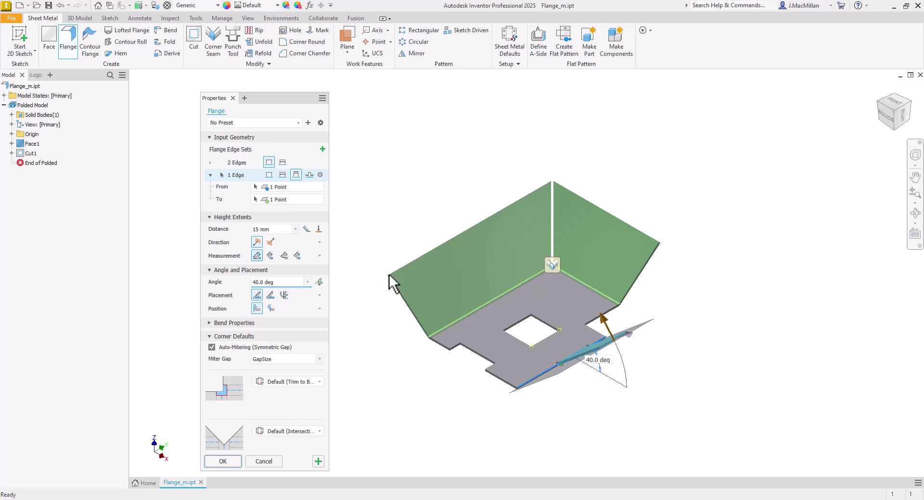
click(219, 463)
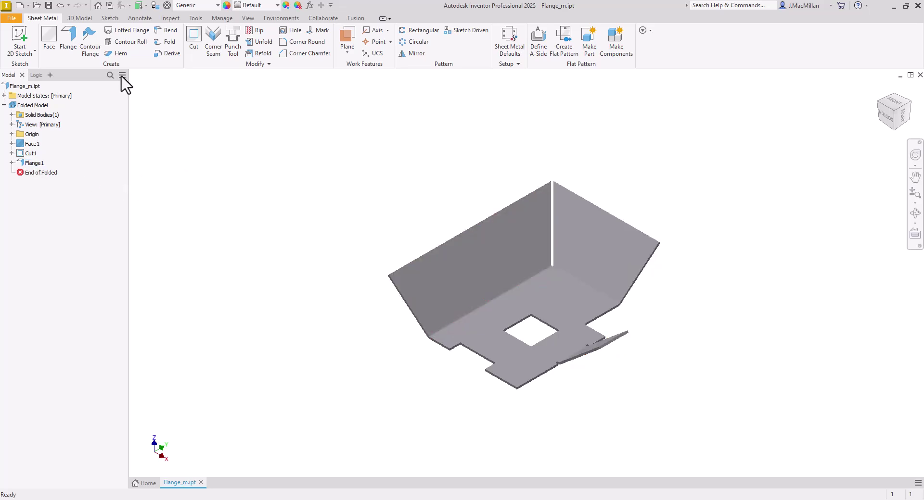
Step: Start another flange using loop selection on the square cutout's four edges
click(73, 43)
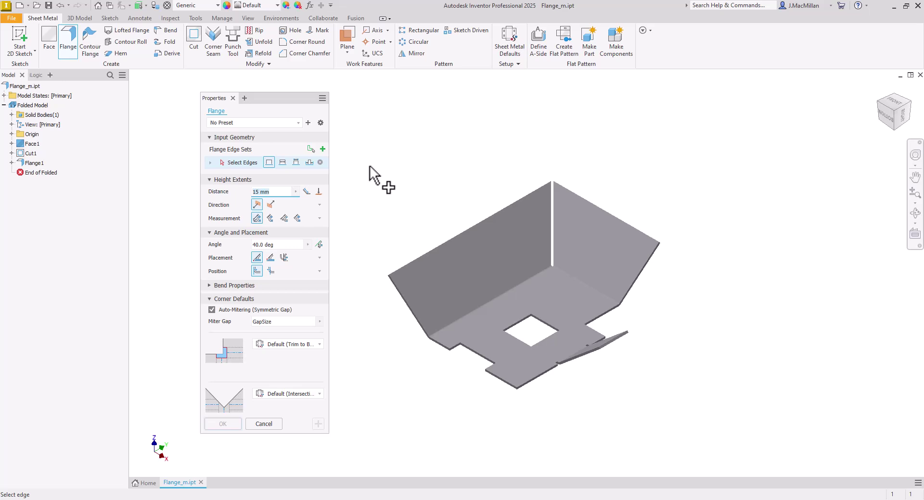
click(311, 151)
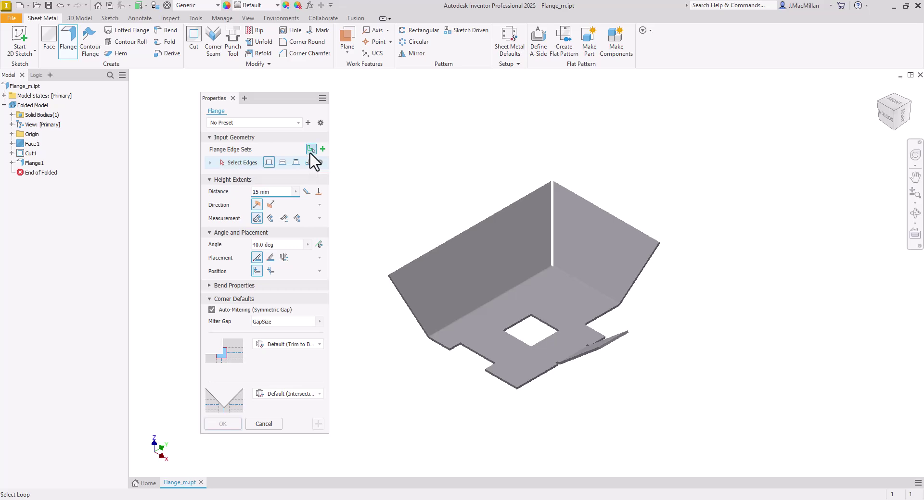
click(520, 319)
click(531, 334)
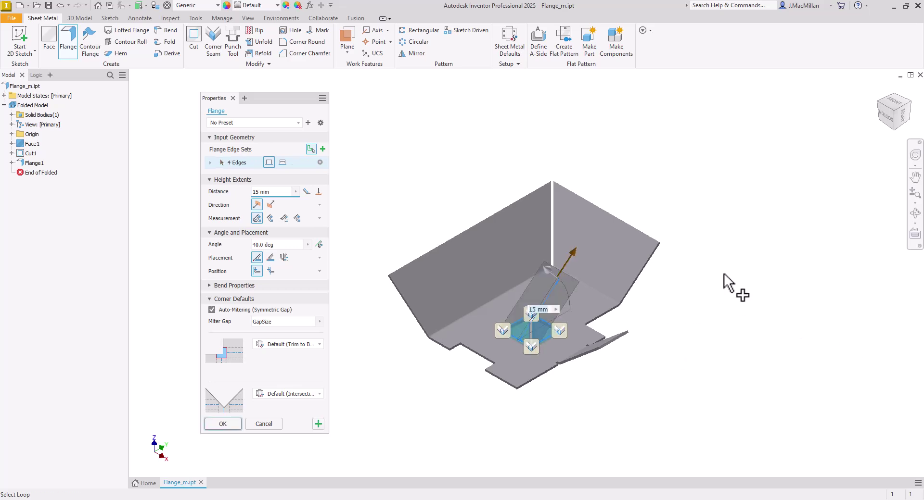
Step: Set the loop flange angle to 90 deg and its distance to 2 mm
click(257, 192)
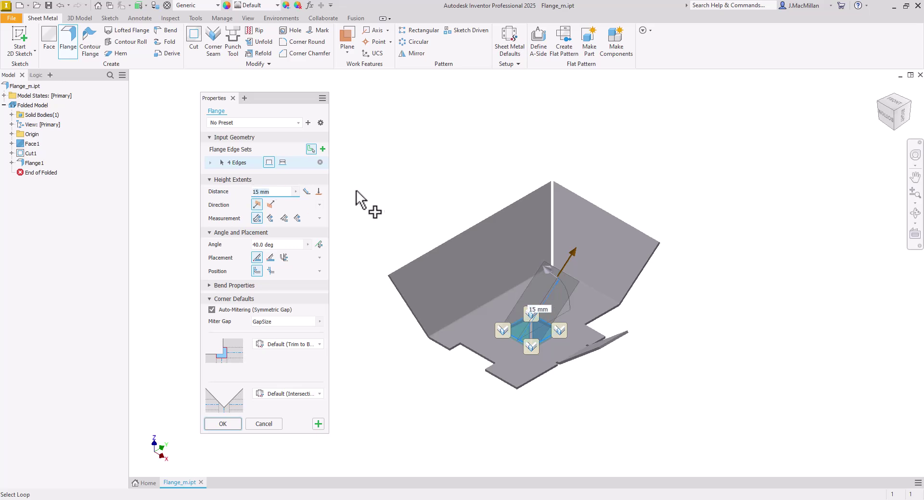
key(Home)
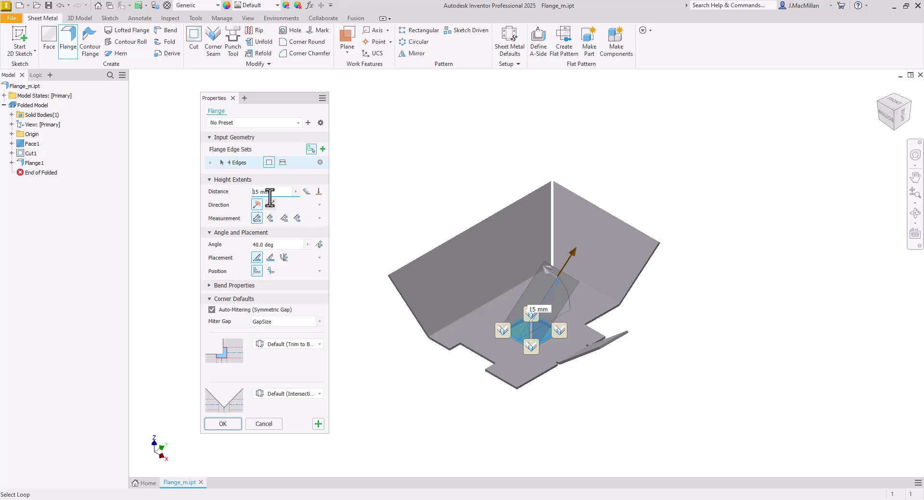
double_click(256, 192)
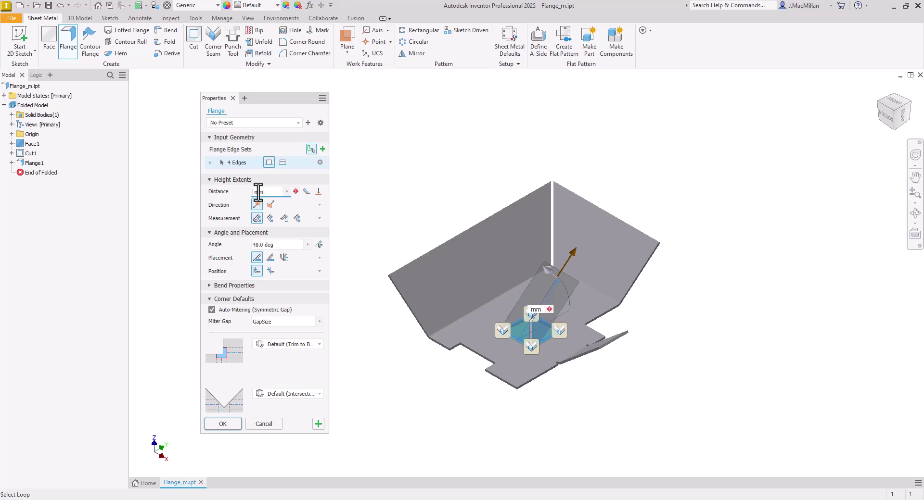
text(9)
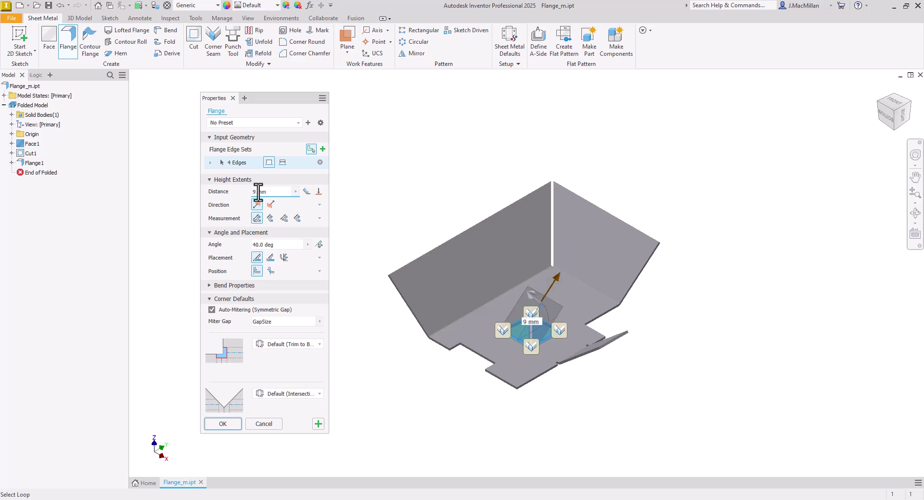
click(257, 244)
text(90)
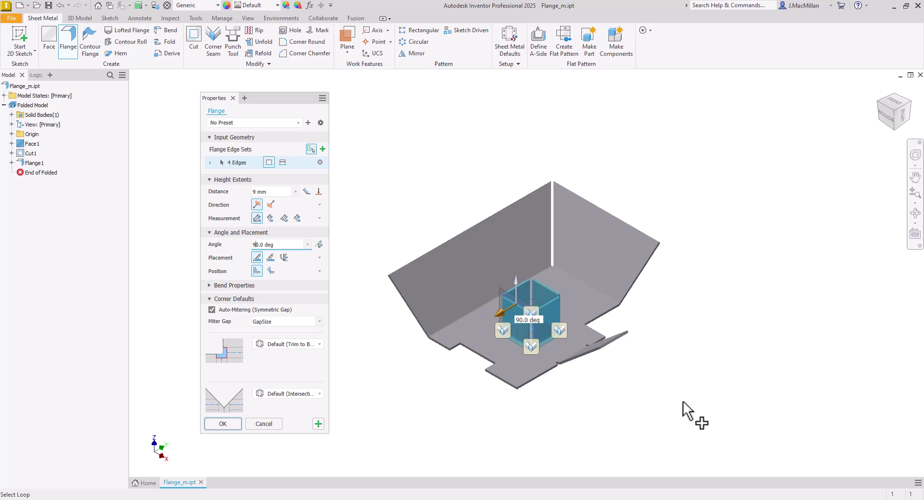
click(253, 192)
text(2)
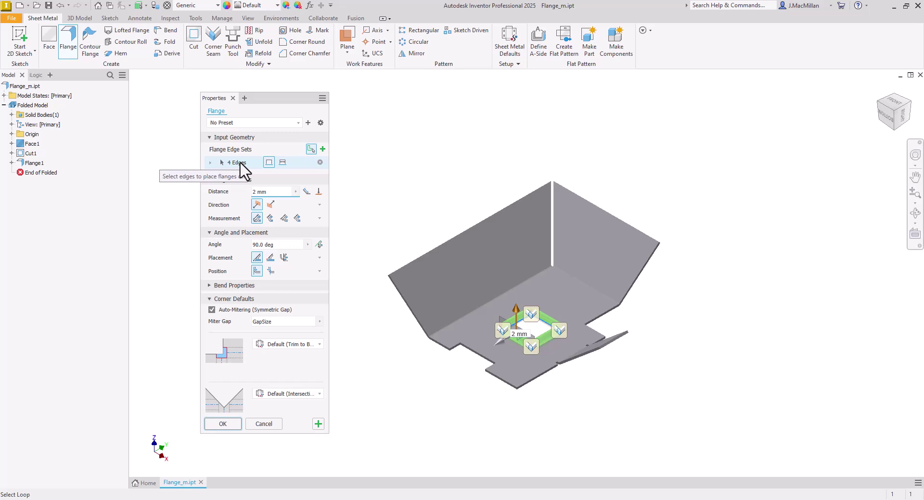
Step: Change the 4 Edges set to a 5 mm Width instead of 10 mm and create Flange2
click(283, 163)
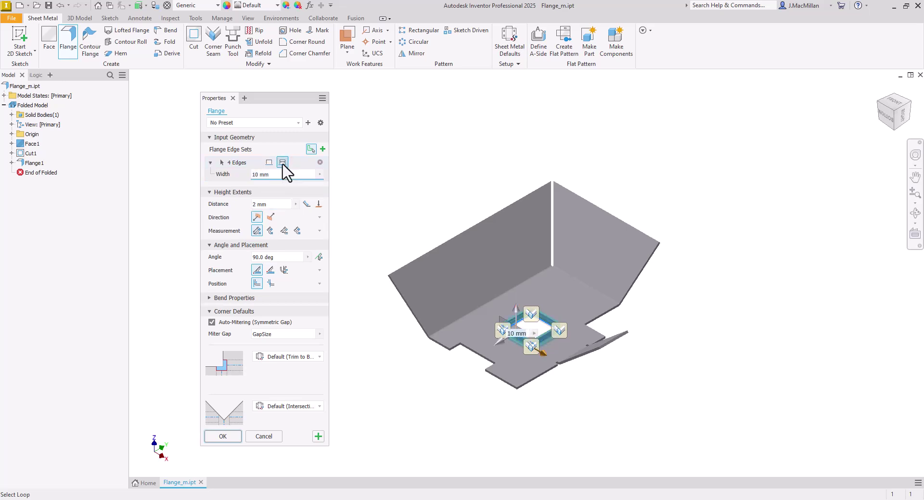
click(256, 175)
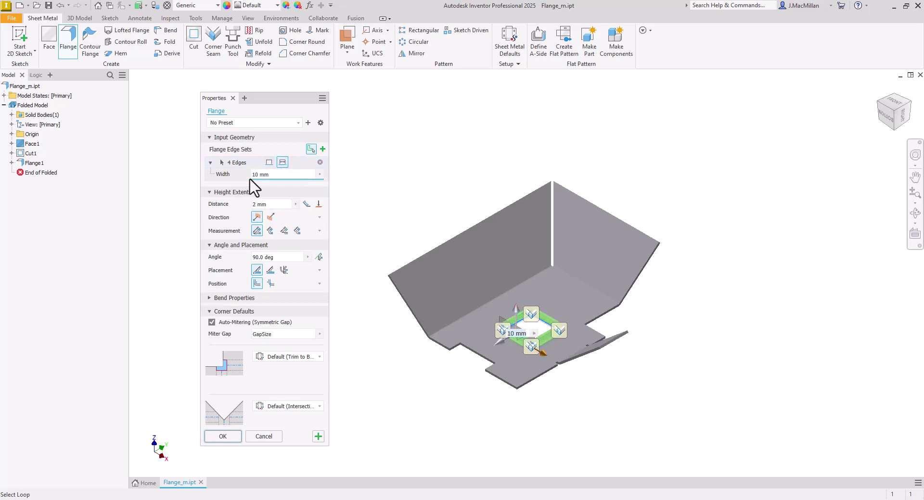
click(256, 174)
key(Home)
key(Delete)
key(Delete)
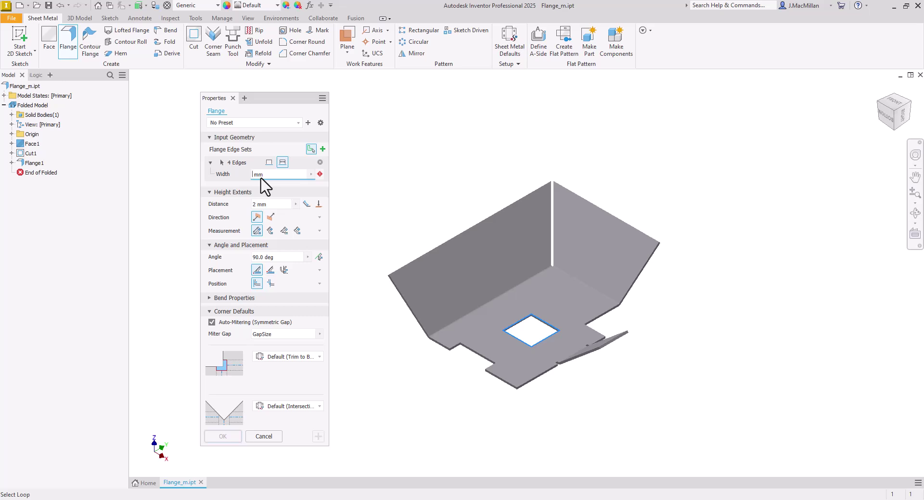
text(5)
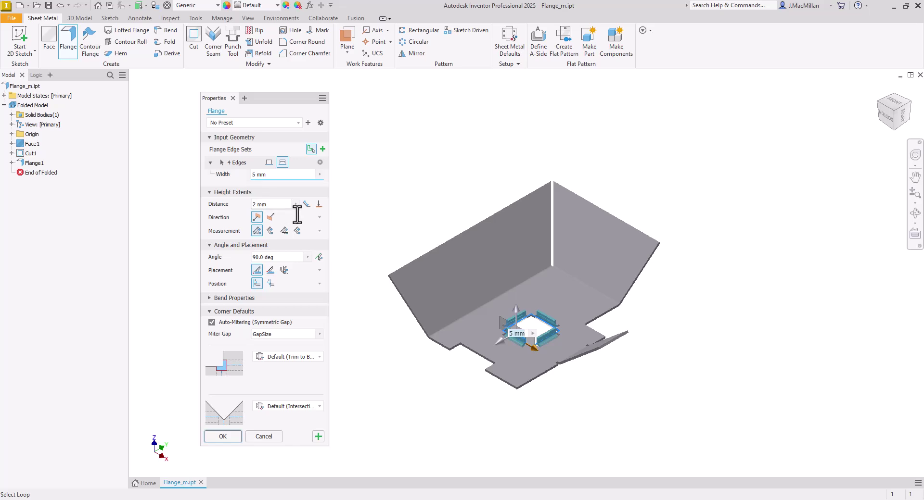
click(223, 437)
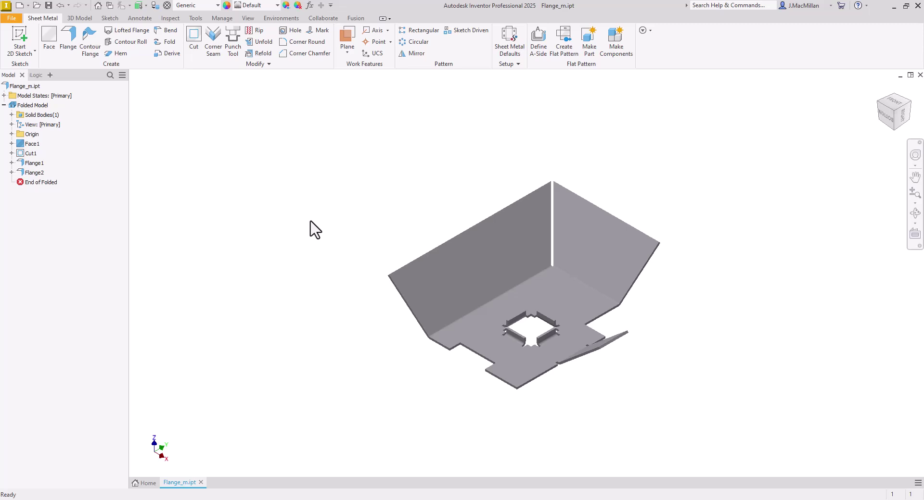
Step: Edit Flange1 and remove its 1 Edge set, keeping only the two-edge flanges
click(34, 163)
right_click(33, 163)
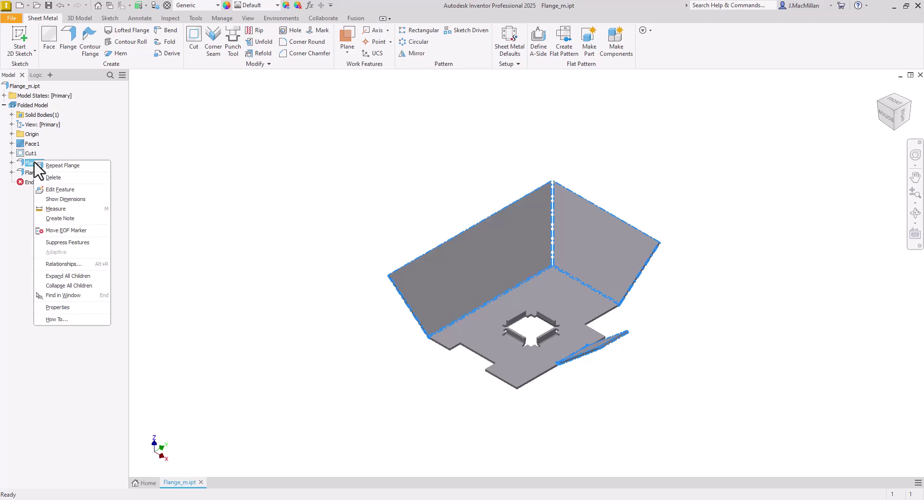
click(52, 190)
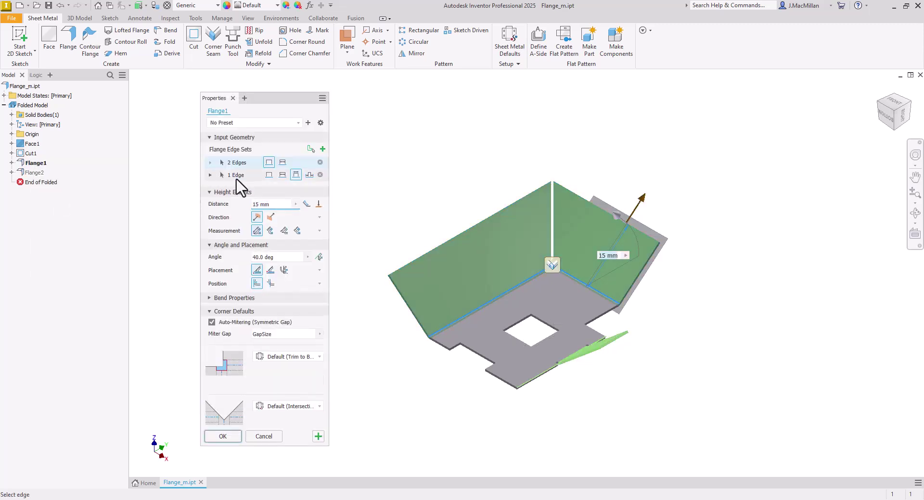
click(320, 175)
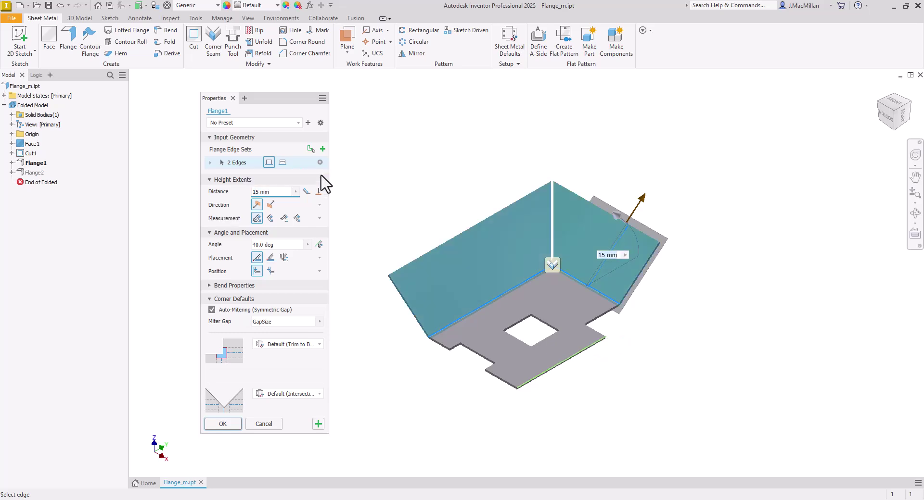
click(233, 426)
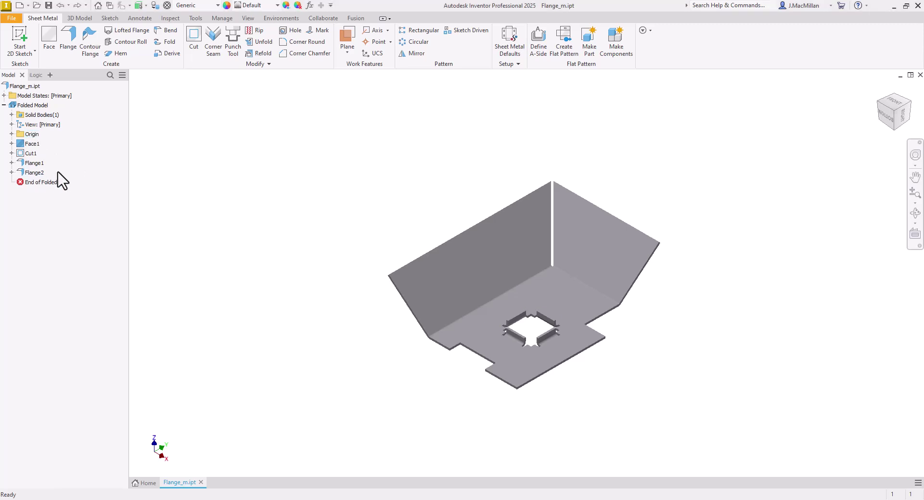
Step: Reopen Flange1, collapse Corner Defaults and expand Bend Properties to review bend radius and relief shape
double_click(34, 164)
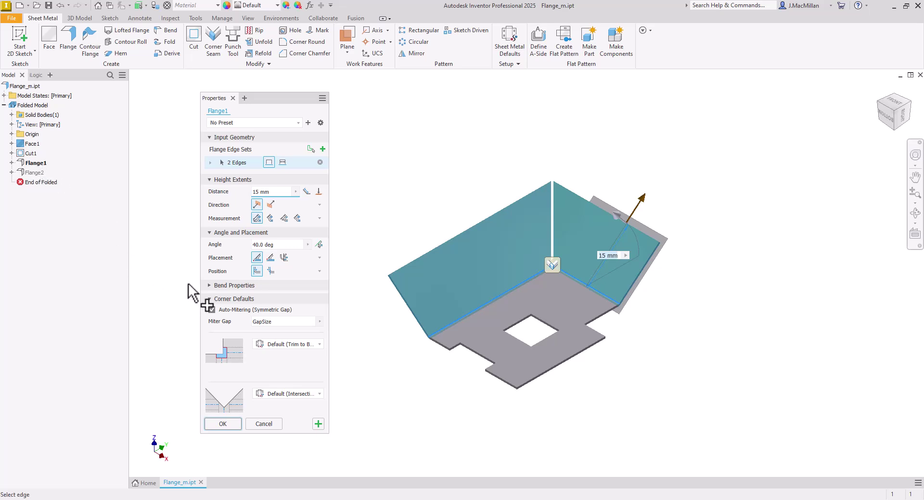
click(209, 299)
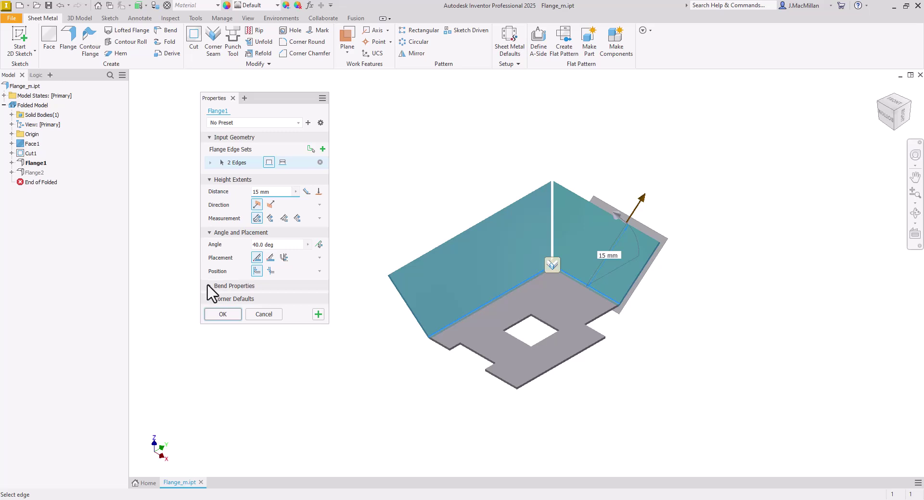
click(210, 287)
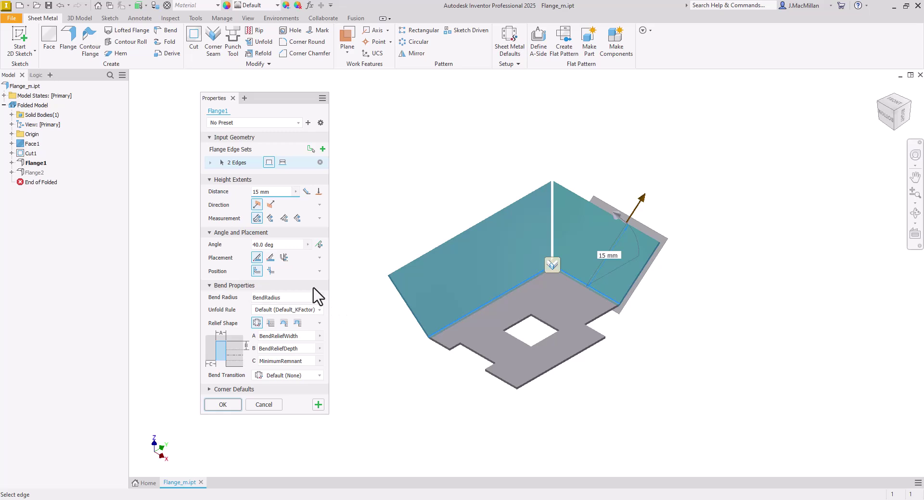
mouse_move(306, 297)
Step: Set Flange1's corner relief to Square with Auto-Mitering left on, and apply the edit
click(210, 286)
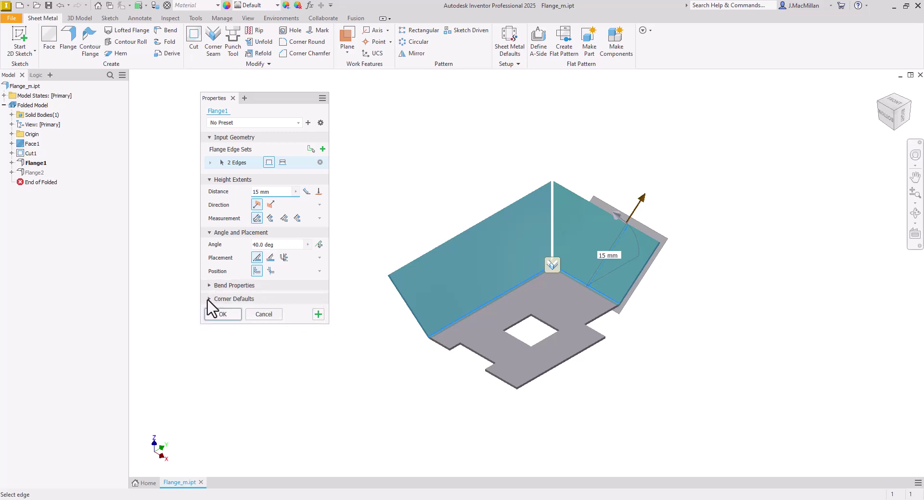
click(209, 299)
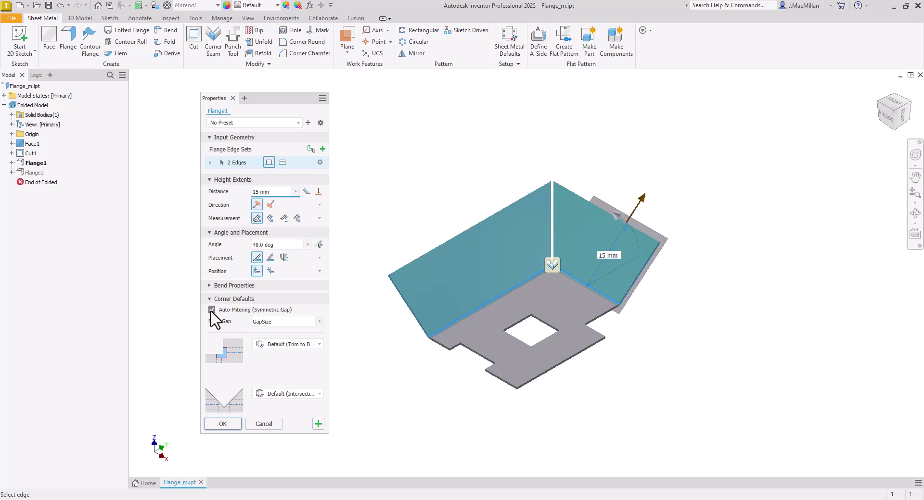
click(211, 311)
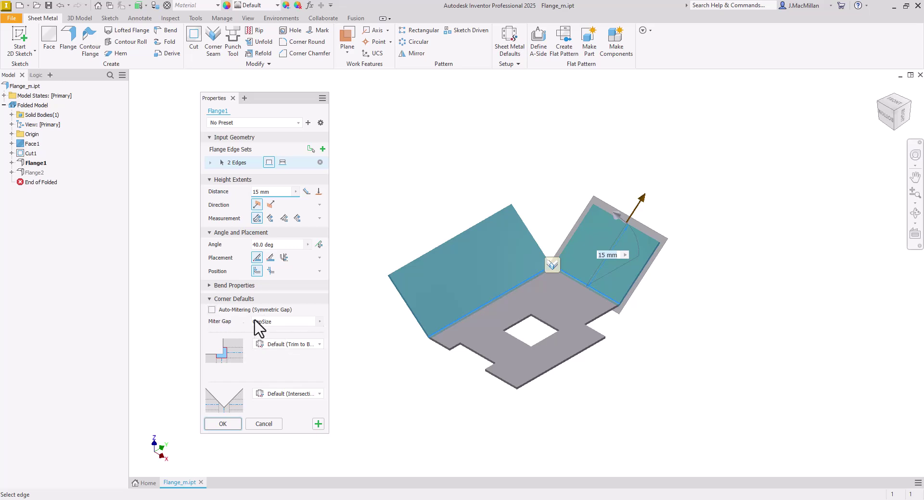
click(212, 310)
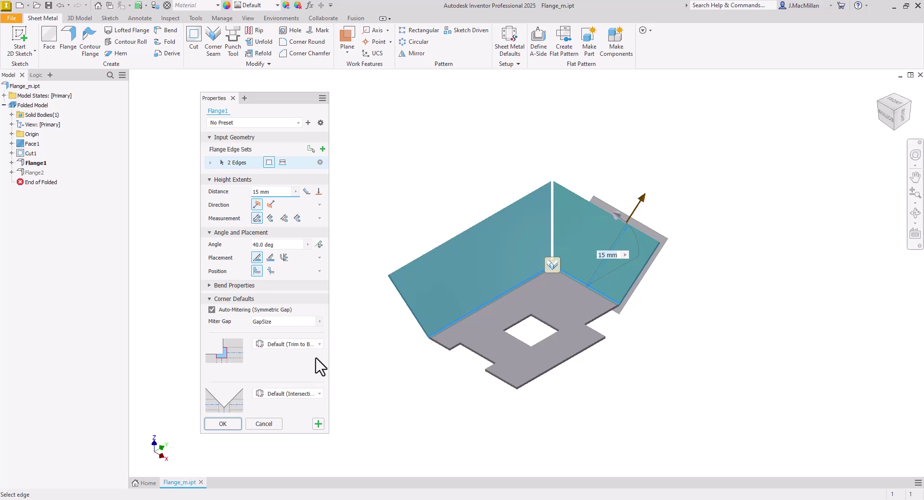
click(318, 344)
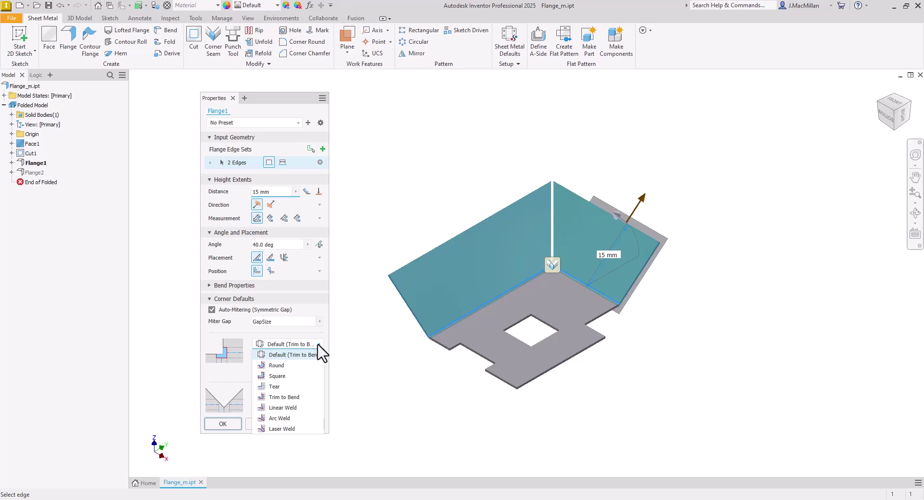
click(306, 376)
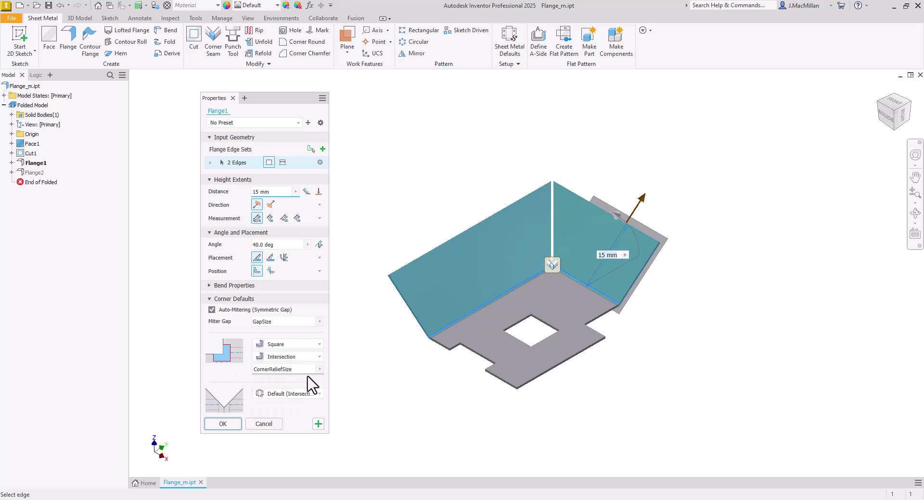
click(222, 424)
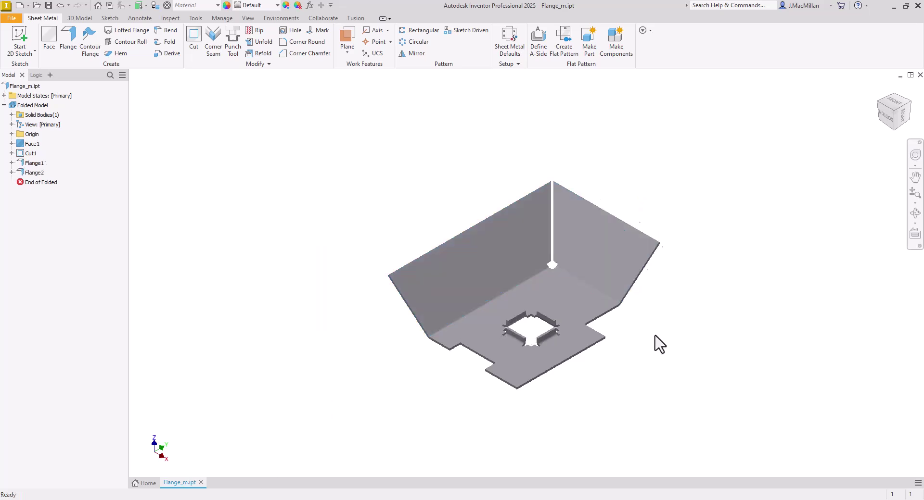